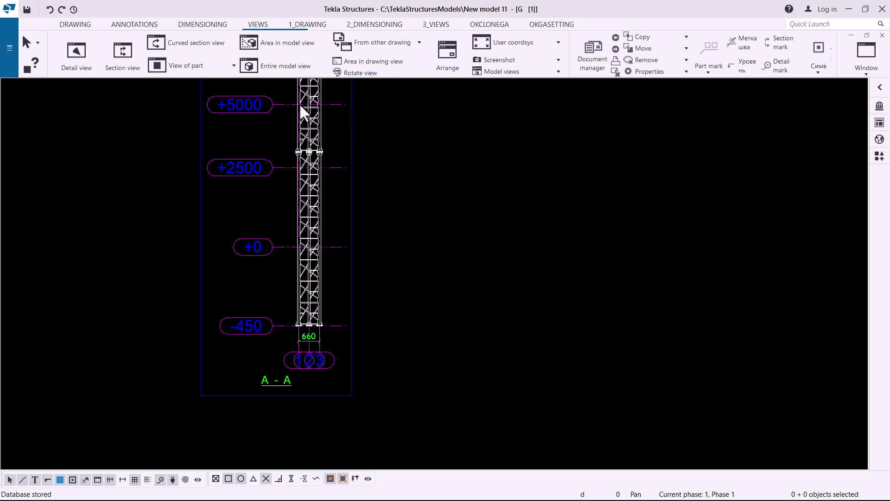
Examine the tower elevation drawing from the base and section A-A to the plan view and the antenna mounts at the top
{"action": "scroll", "coordinate": [300, 106], "scroll_direction": "up", "scroll_amount": 1}
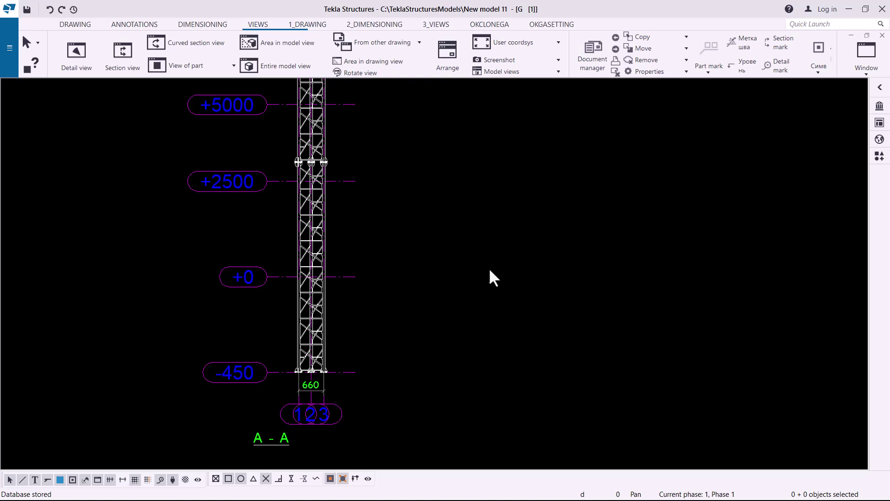
{"action": "scroll", "coordinate": [490, 269], "scroll_direction": "down", "scroll_amount": 2}
{"action": "scroll", "coordinate": [354, 125], "scroll_direction": "up", "scroll_amount": 4}
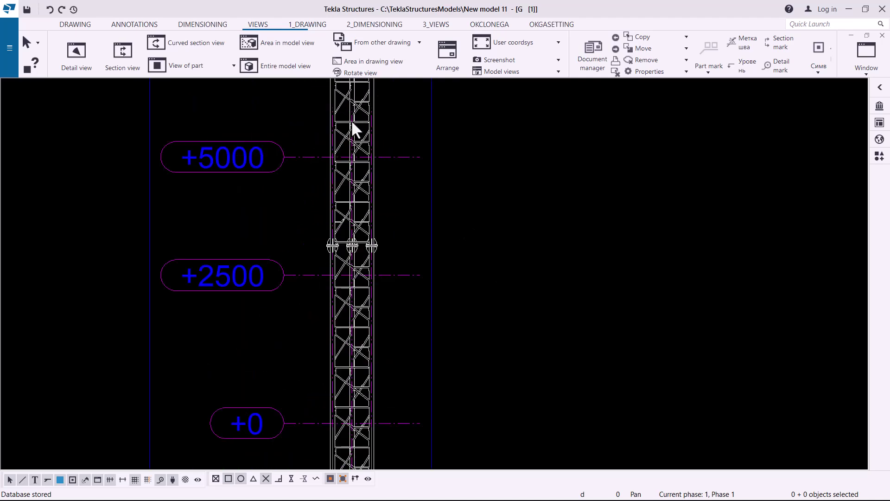
{"action": "scroll", "coordinate": [393, 243], "scroll_direction": "down", "scroll_amount": 5}
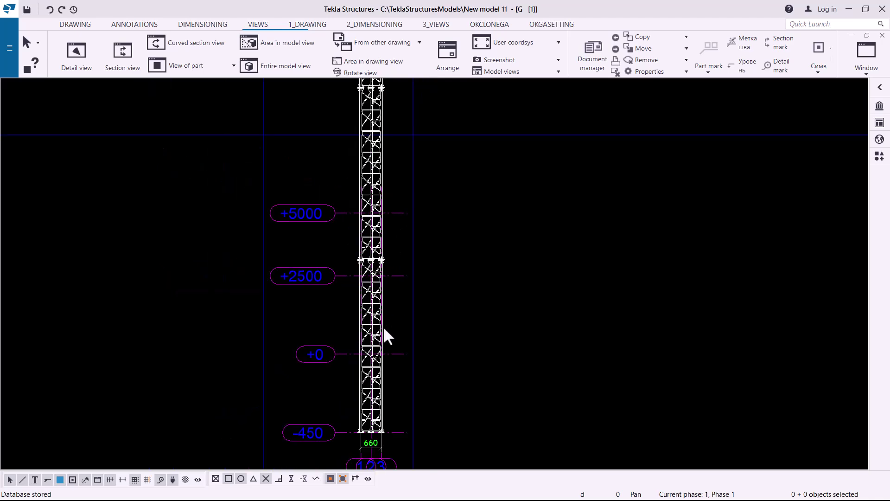
{"action": "scroll", "coordinate": [388, 327], "scroll_direction": "down", "scroll_amount": 5}
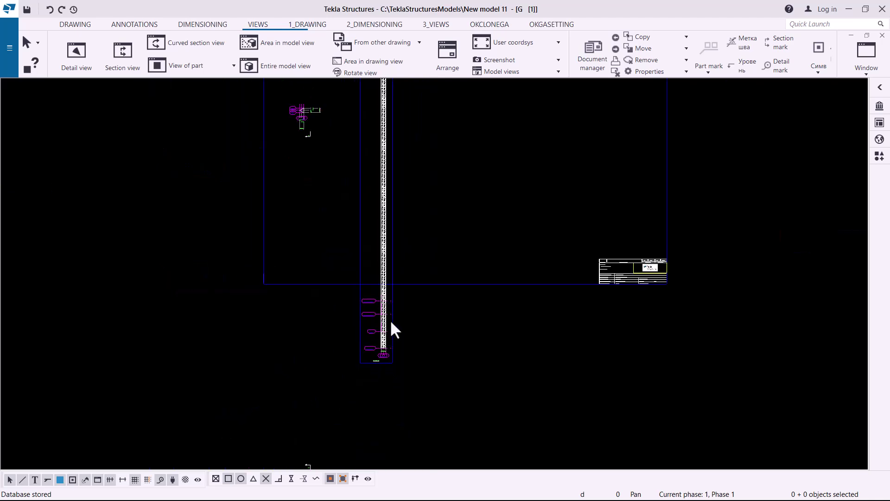
{"action": "scroll", "coordinate": [394, 114], "scroll_direction": "up", "scroll_amount": 4}
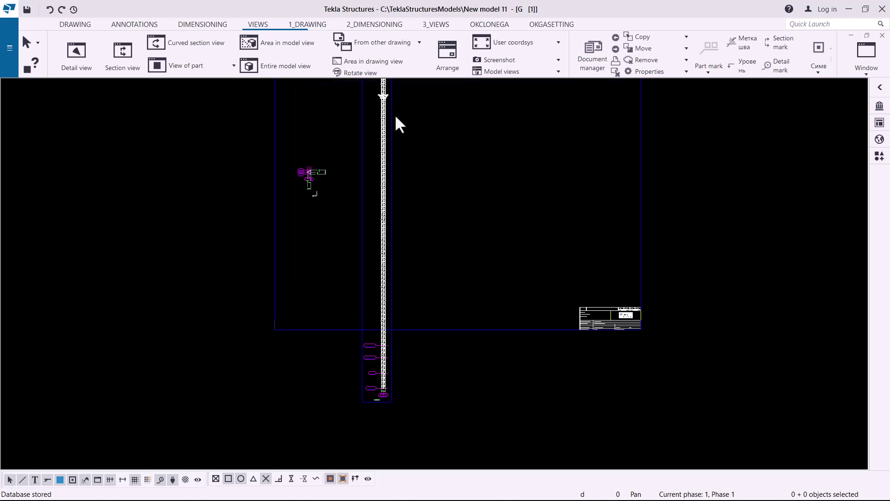
{"action": "middle_click_drag", "start_coordinate": [395, 148], "coordinate": [408, 258]}
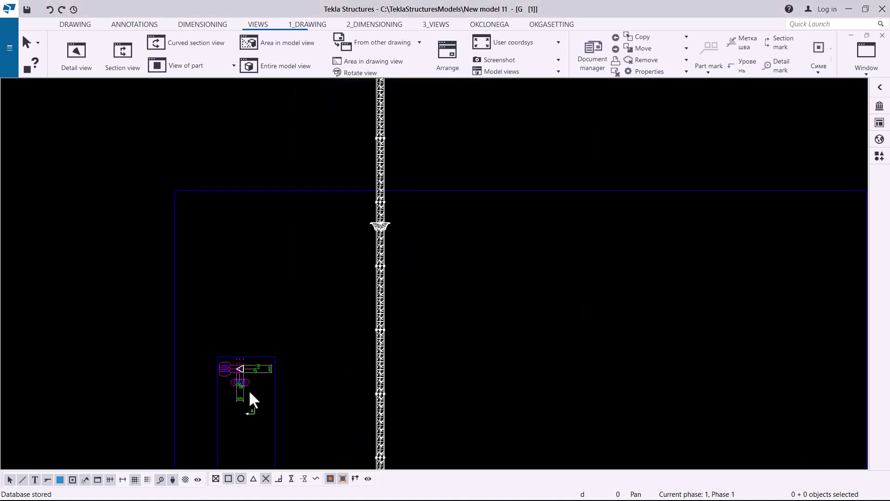
{"action": "scroll", "coordinate": [249, 389], "scroll_direction": "up", "scroll_amount": 4}
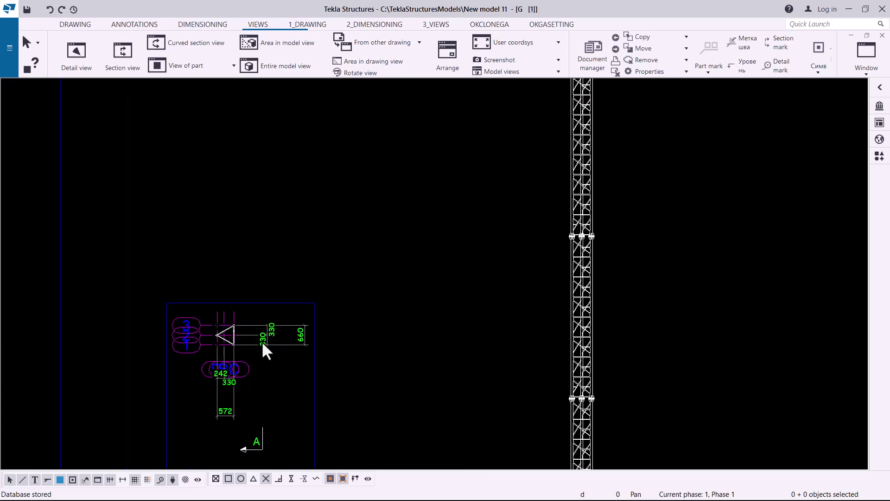
{"action": "scroll", "coordinate": [224, 353], "scroll_direction": "down", "scroll_amount": 4}
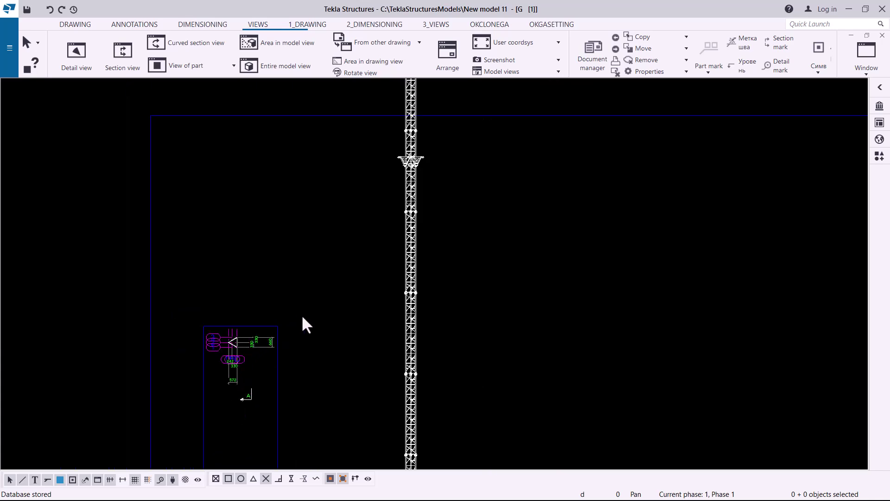
{"action": "scroll", "coordinate": [319, 308], "scroll_direction": "down", "scroll_amount": 3}
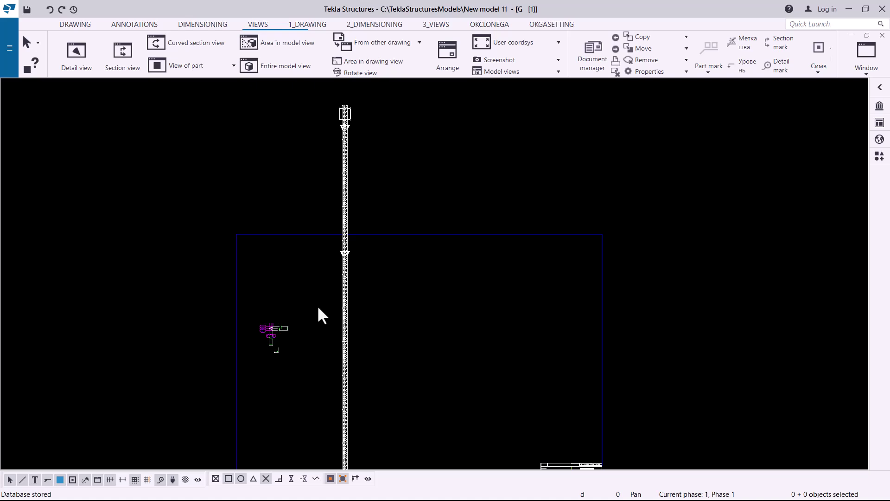
{"action": "scroll", "coordinate": [351, 106], "scroll_direction": "up", "scroll_amount": 2}
{"action": "scroll", "coordinate": [350, 104], "scroll_direction": "up", "scroll_amount": 6}
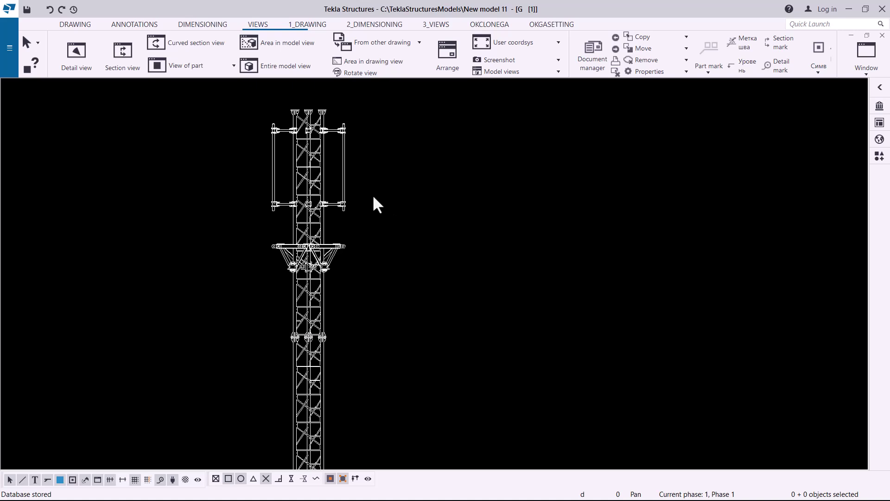
Open the DWG/DXF drawing export settings and keep the file type at DWG, version 2010
{"action": "left_click", "coordinate": [9, 60]}
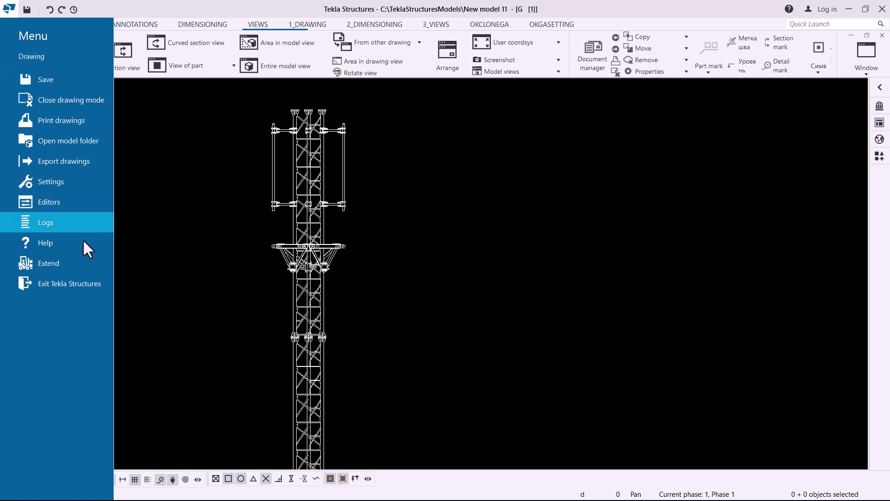
{"action": "left_click", "coordinate": [66, 162]}
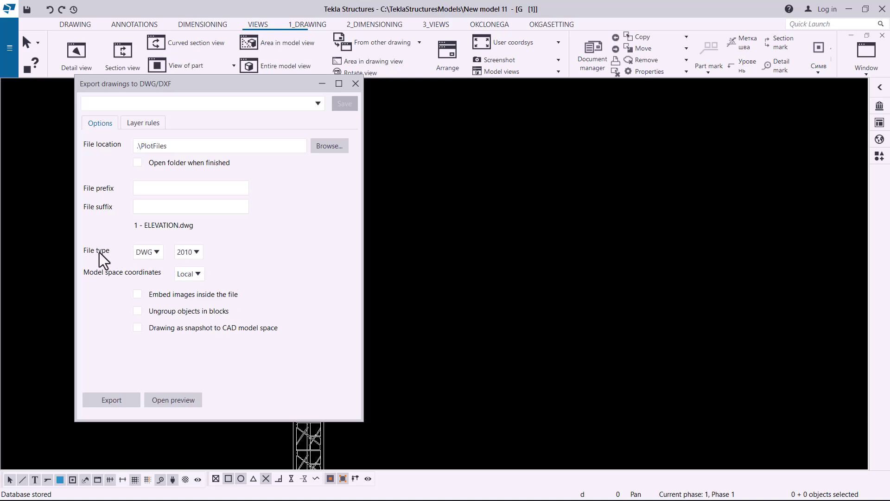
{"action": "left_click", "coordinate": [157, 252]}
{"action": "left_click", "coordinate": [248, 243]}
{"action": "left_click", "coordinate": [195, 253]}
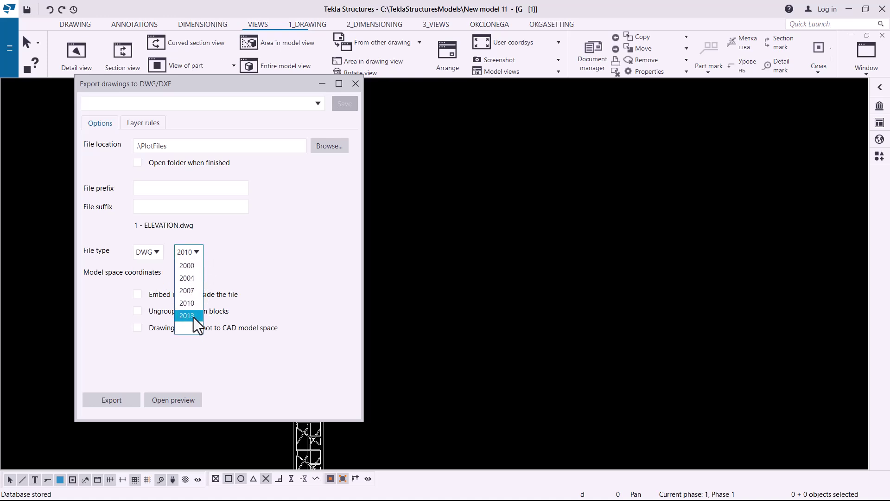
{"action": "left_click", "coordinate": [248, 235]}
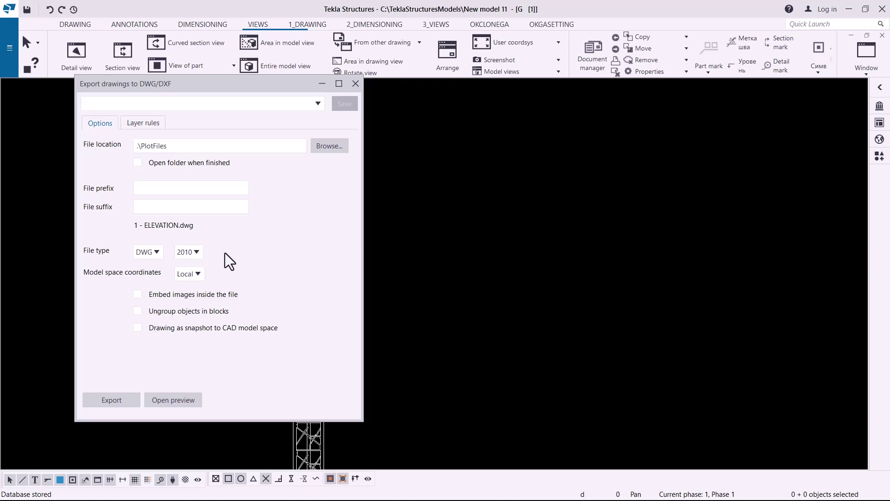
Save the export settings under the name 002
{"action": "left_click", "coordinate": [145, 111]}
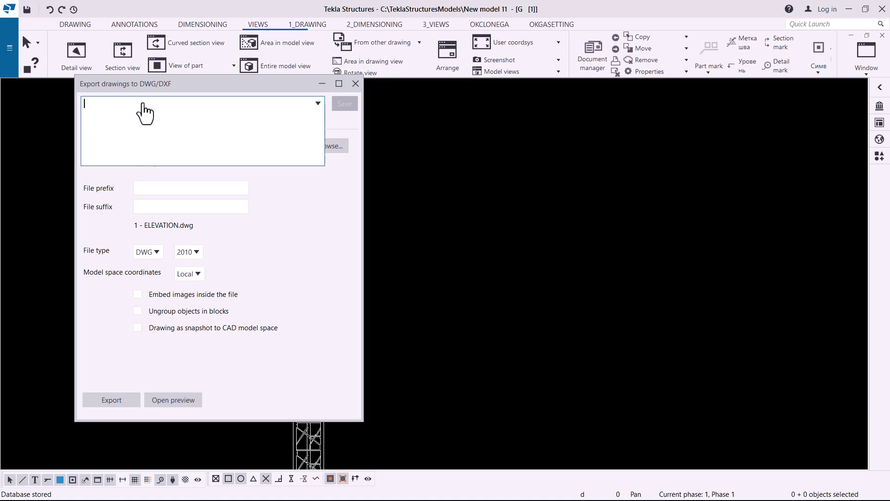
{"action": "type", "text": "002"}
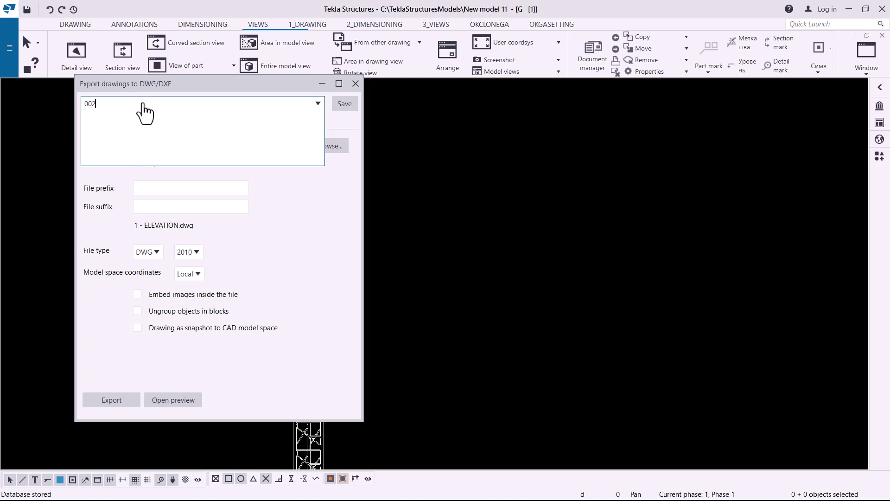
{"action": "left_click", "coordinate": [354, 116]}
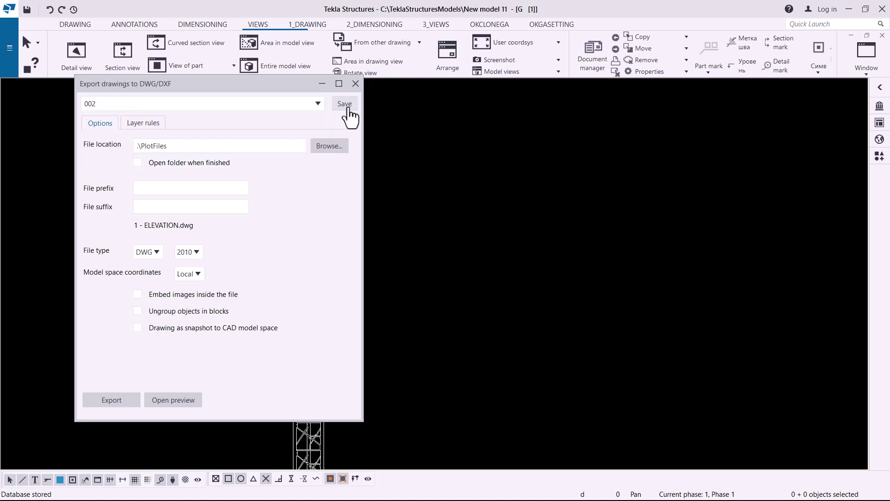
{"action": "left_click", "coordinate": [343, 105]}
Enable opening the folder when finished and export the elevation drawing as DWG to the PlotFiles folder
{"action": "left_click", "coordinate": [119, 399]}
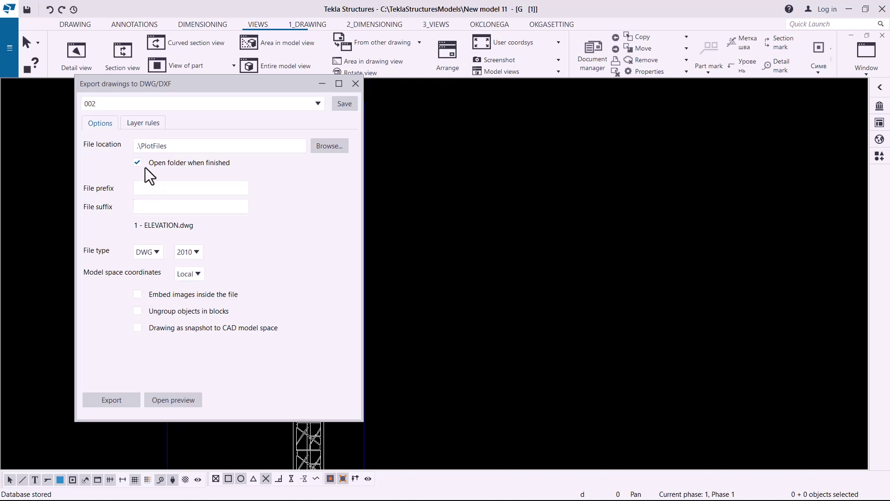
{"action": "left_click", "coordinate": [113, 403]}
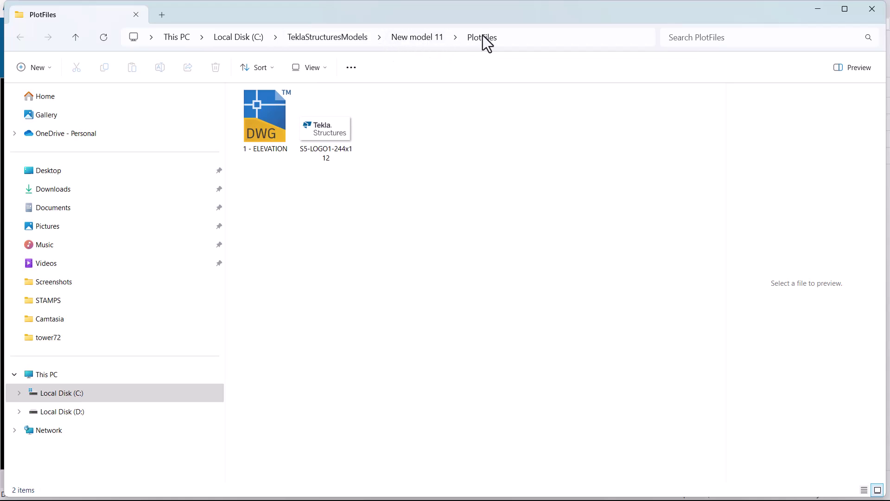
Open the exported 1 - ELEVATION file in AutoCAD, continuing despite its non-Autodesk origin
{"action": "left_click", "coordinate": [270, 131]}
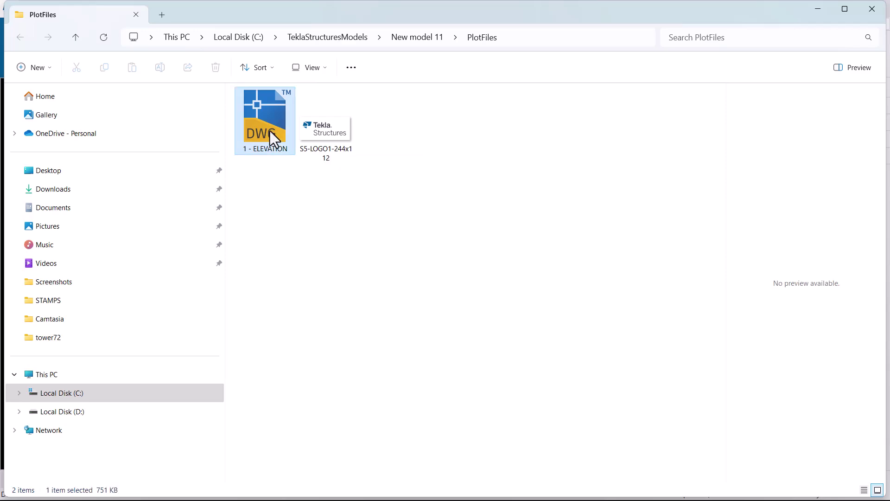
{"action": "double_click", "coordinate": [270, 130]}
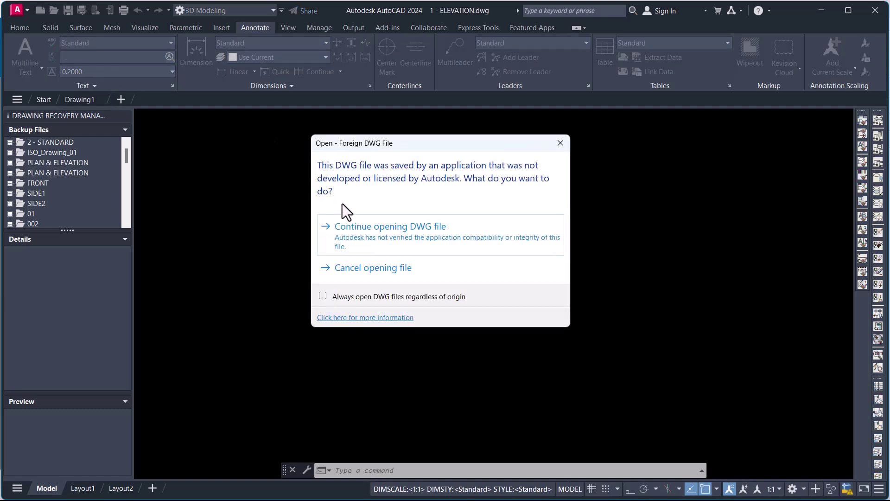
{"action": "left_click", "coordinate": [366, 233]}
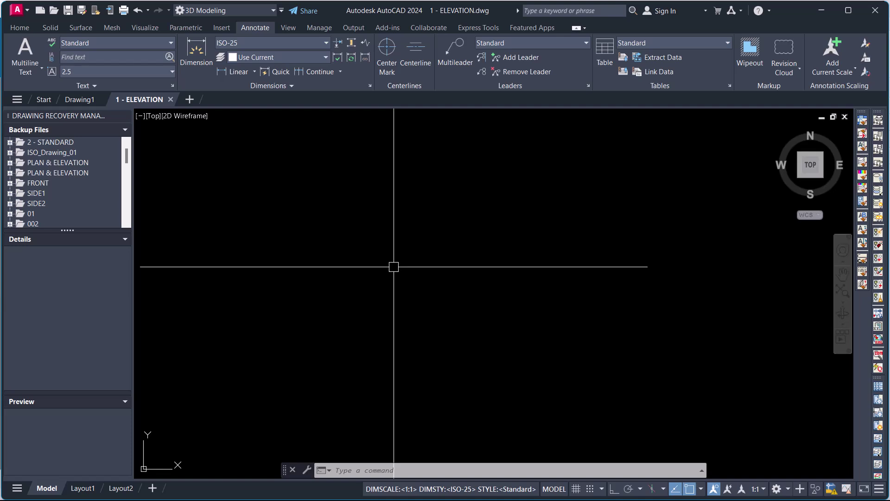
Zoom the drawing to its extents, look closely at the tower's top section, and exit the Zoom command
{"action": "right_click", "coordinate": [399, 232]}
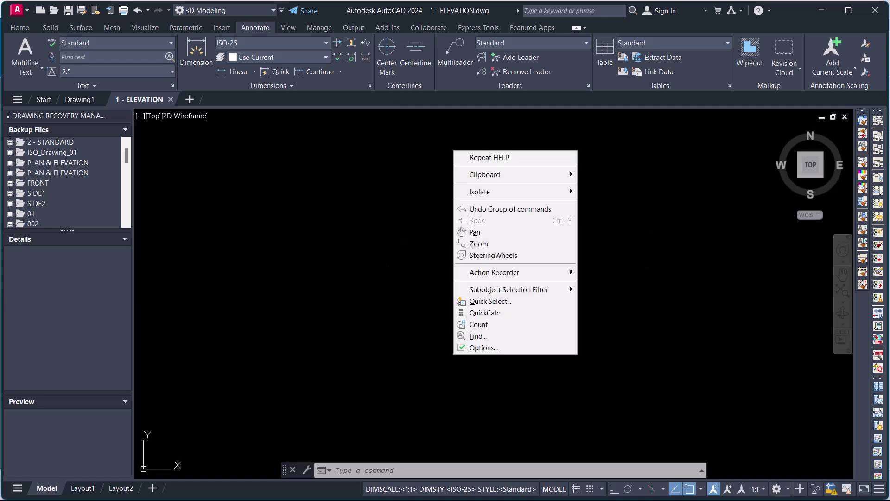
{"action": "left_click", "coordinate": [492, 245]}
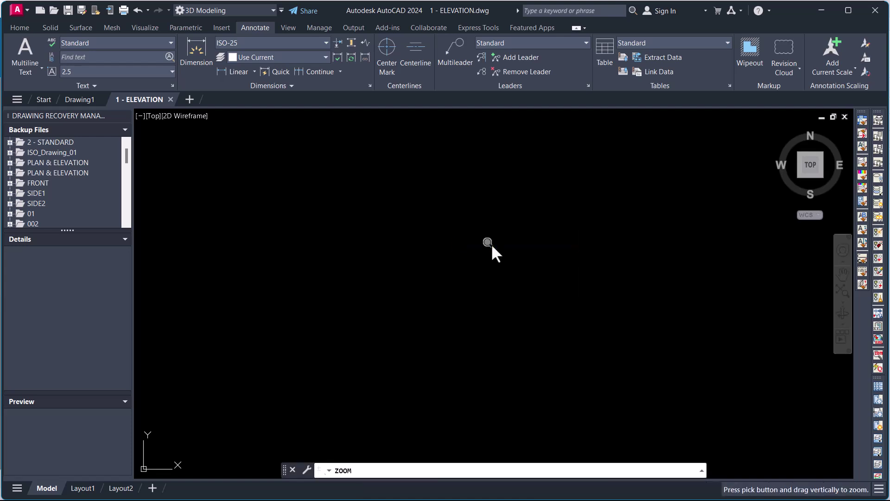
{"action": "right_click", "coordinate": [491, 245]}
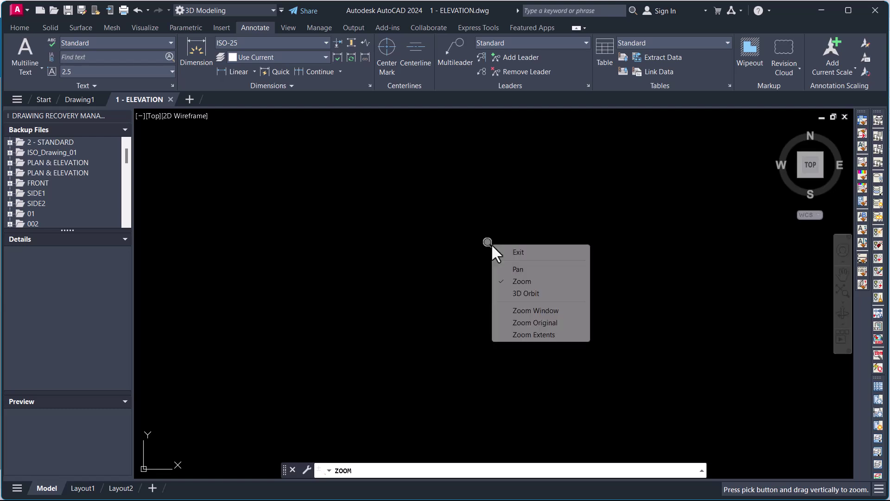
{"action": "left_click", "coordinate": [533, 335]}
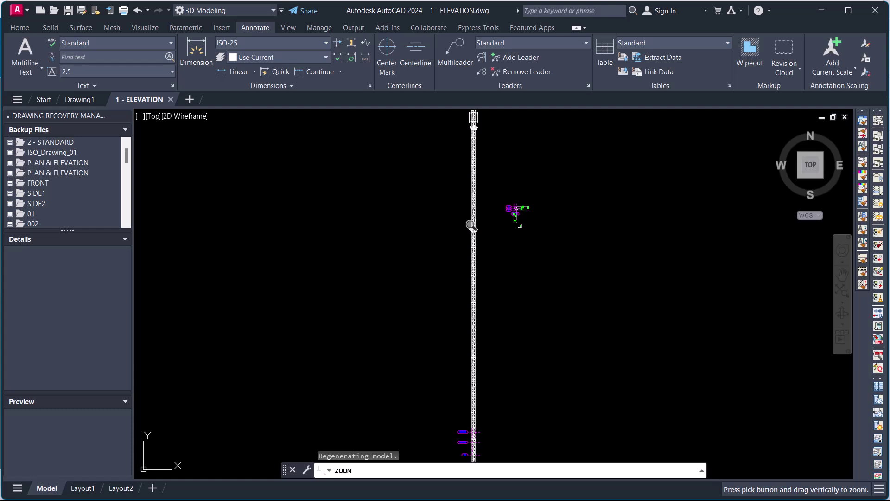
{"action": "scroll", "coordinate": [496, 207], "scroll_direction": "up", "scroll_amount": 2}
{"action": "scroll", "coordinate": [494, 208], "scroll_direction": "up", "scroll_amount": 5}
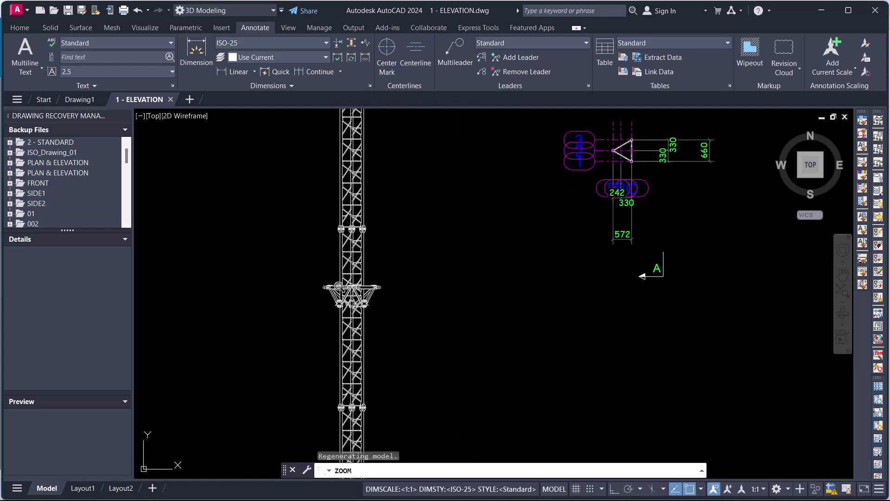
{"action": "scroll", "coordinate": [317, 247], "scroll_direction": "up", "scroll_amount": 7}
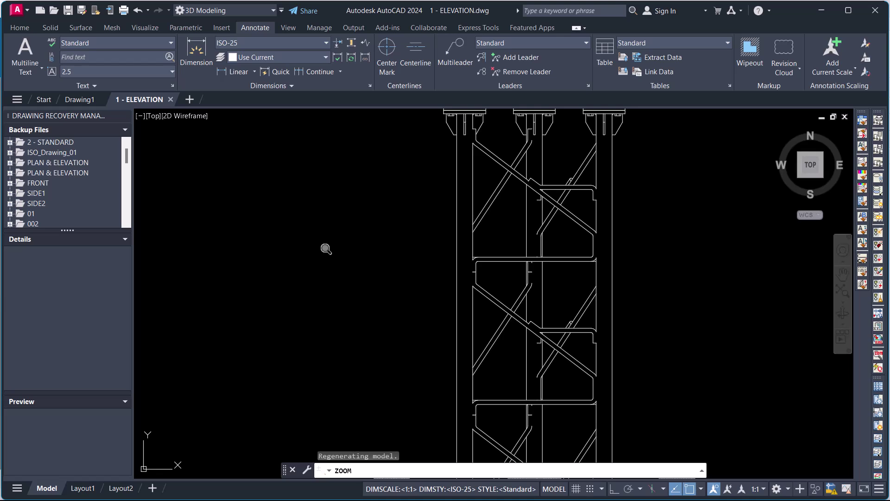
{"action": "right_click", "coordinate": [330, 179]}
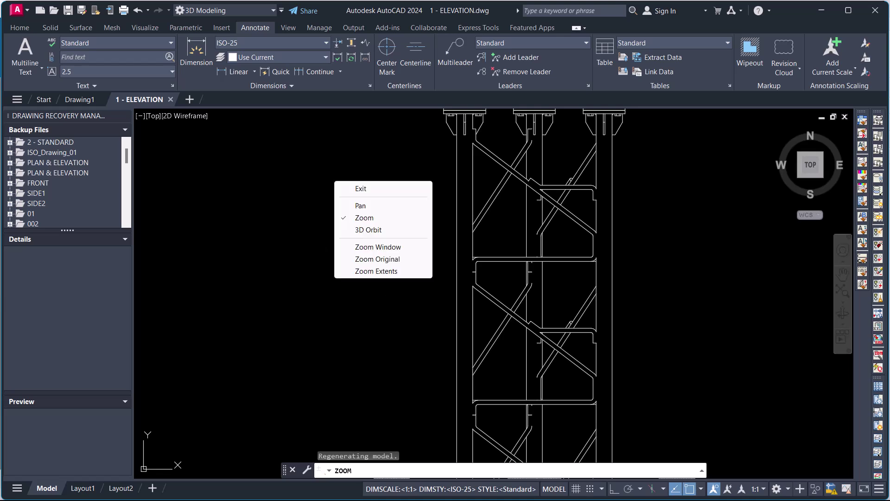
{"action": "left_click", "coordinate": [358, 190]}
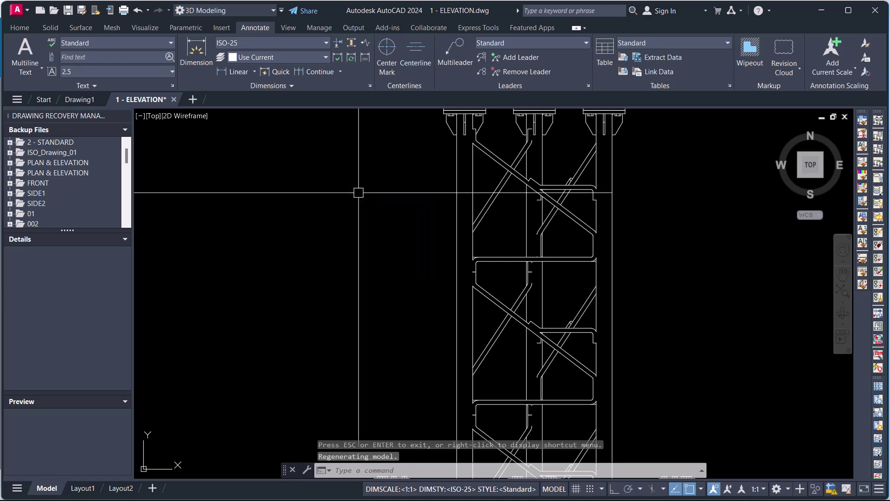
Examine the exported tower elevation, checking the plan view, the antenna mount brackets, the lattice bracing and the upper platform
{"action": "scroll", "coordinate": [447, 328], "scroll_direction": "down", "scroll_amount": 10}
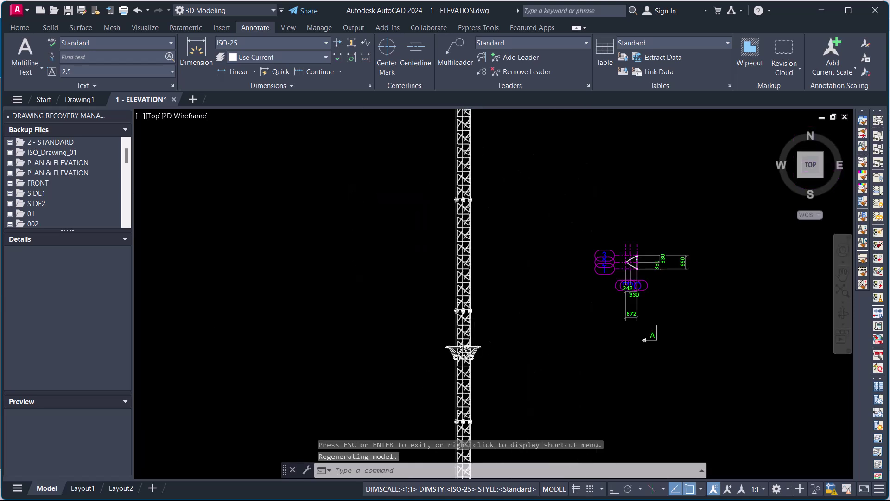
{"action": "scroll", "coordinate": [472, 320], "scroll_direction": "down", "scroll_amount": 2}
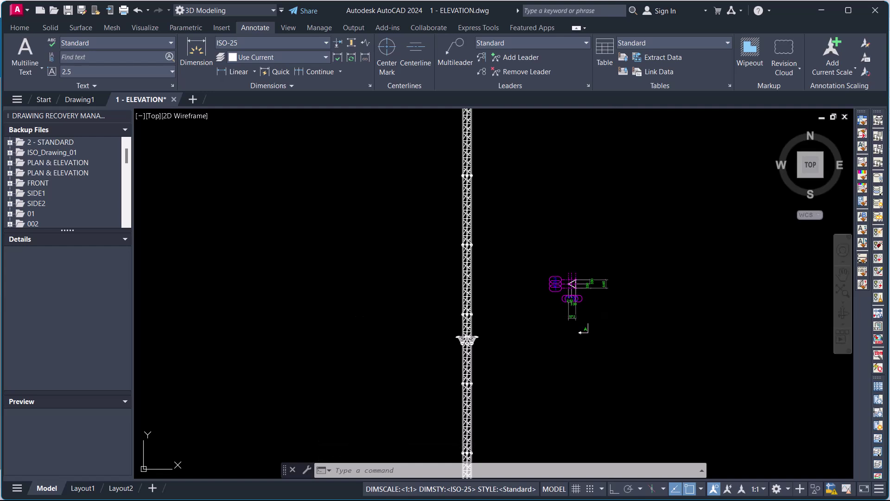
{"action": "middle_click_drag", "start_coordinate": [547, 144], "coordinate": [409, 304]}
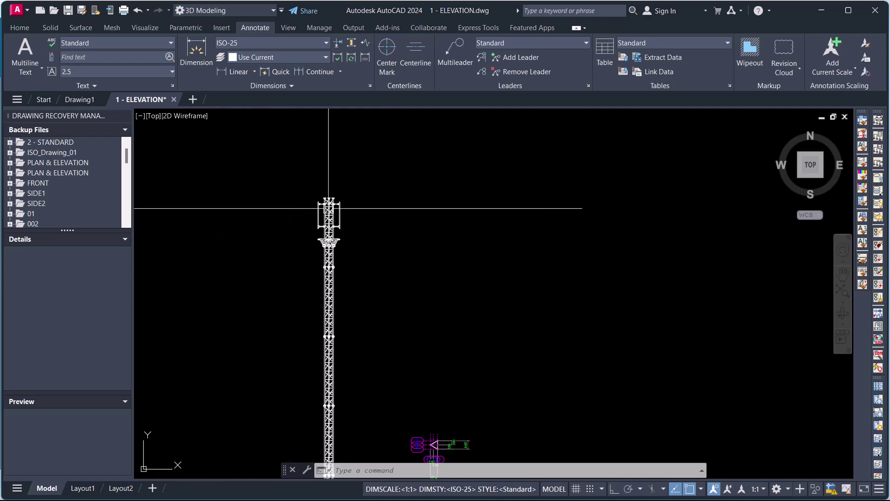
{"action": "scroll", "coordinate": [328, 208], "scroll_direction": "up", "scroll_amount": 2}
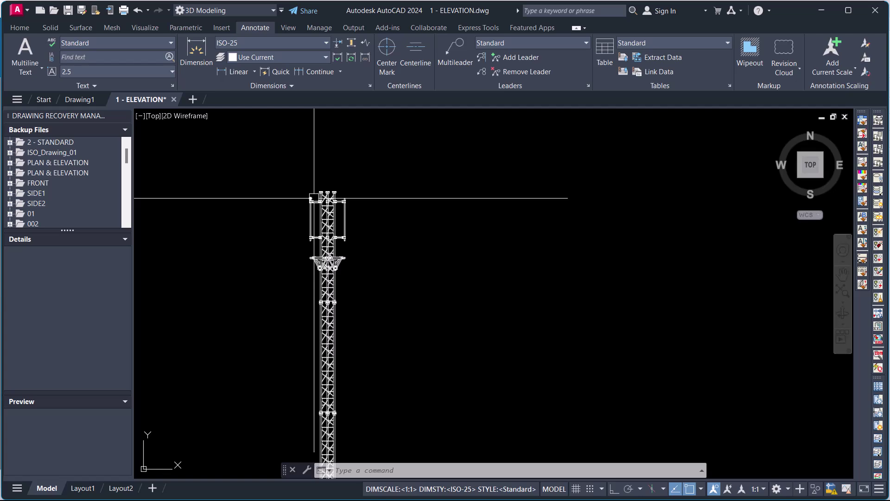
{"action": "scroll", "coordinate": [313, 198], "scroll_direction": "up", "scroll_amount": 8}
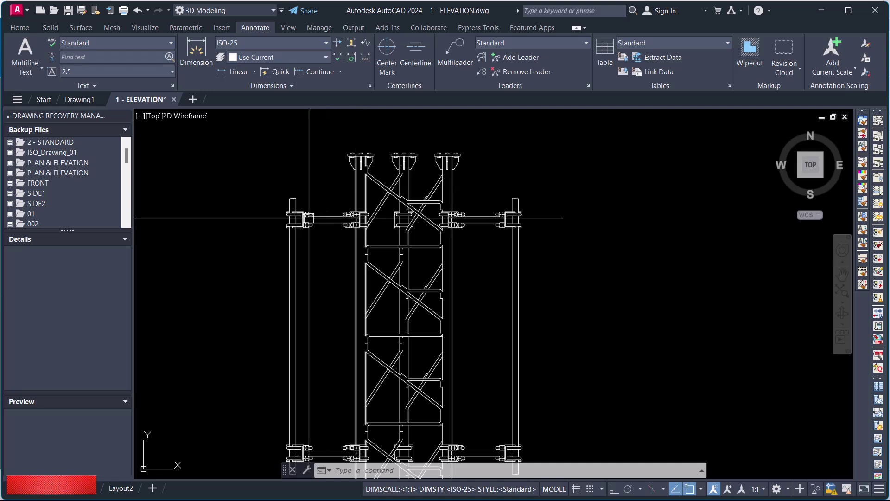
{"action": "scroll", "coordinate": [309, 218], "scroll_direction": "up", "scroll_amount": 2}
{"action": "scroll", "coordinate": [309, 217], "scroll_direction": "up", "scroll_amount": 2}
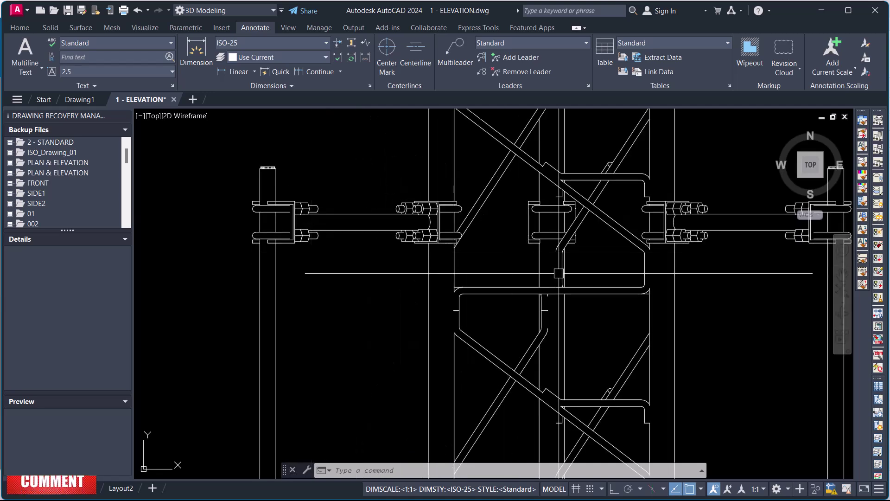
{"action": "mouse_move", "coordinate": [642, 232]}
{"action": "middle_mouse_down"}
{"action": "mouse_move", "coordinate": [523, 220]}
{"action": "mouse_move", "coordinate": [519, 212]}
{"action": "middle_mouse_up"}
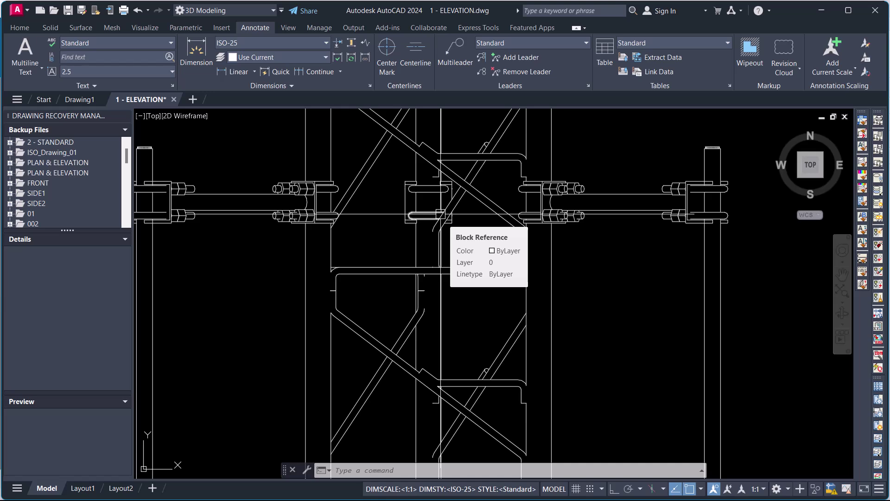
{"action": "scroll", "coordinate": [379, 124], "scroll_direction": "down", "scroll_amount": 8}
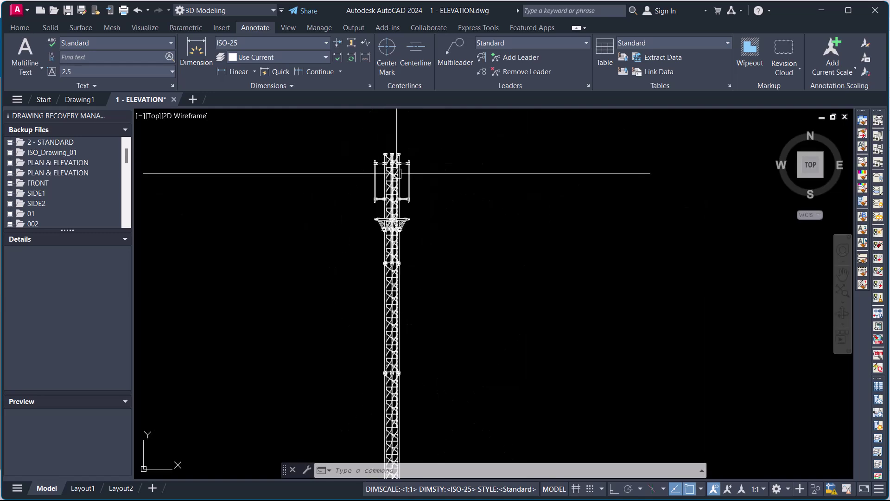
{"action": "scroll", "coordinate": [394, 172], "scroll_direction": "up", "scroll_amount": 6}
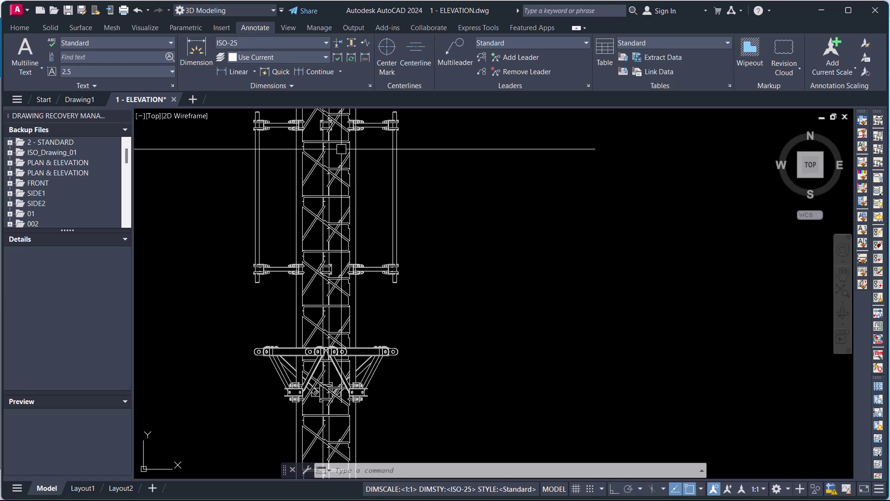
{"action": "mouse_move", "coordinate": [405, 167]}
{"action": "middle_mouse_down"}
{"action": "mouse_move", "coordinate": [409, 203]}
{"action": "mouse_move", "coordinate": [457, 223]}
{"action": "middle_mouse_up"}
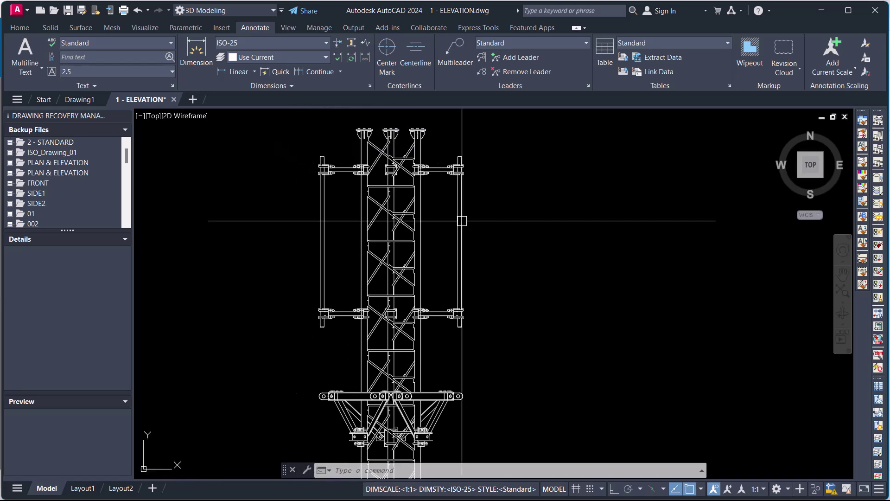